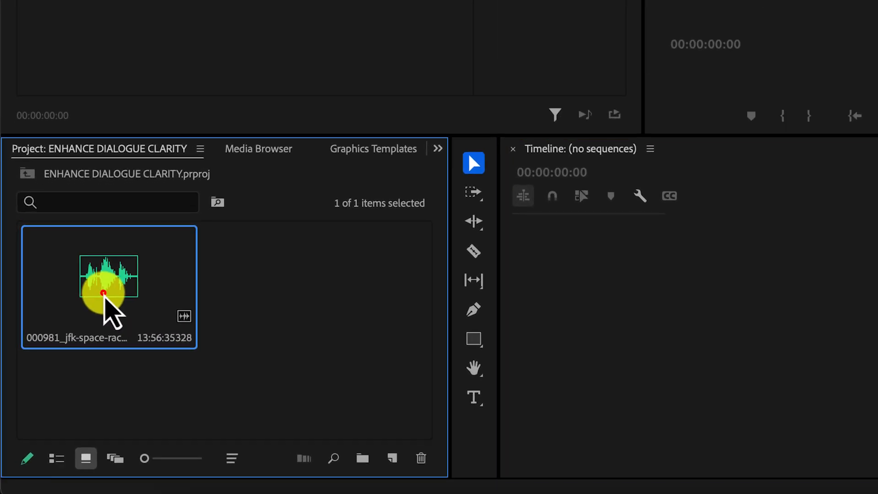
Create a sequence from the jfk-space-race-speech audio clip and show the clip's Essential Sound settings.
left_click_drag(103, 293, 636, 333)
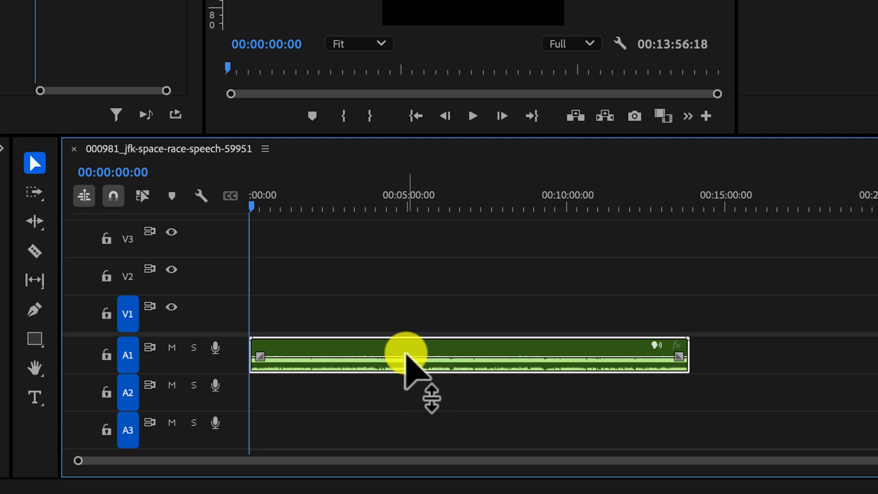
left_click(729, 14)
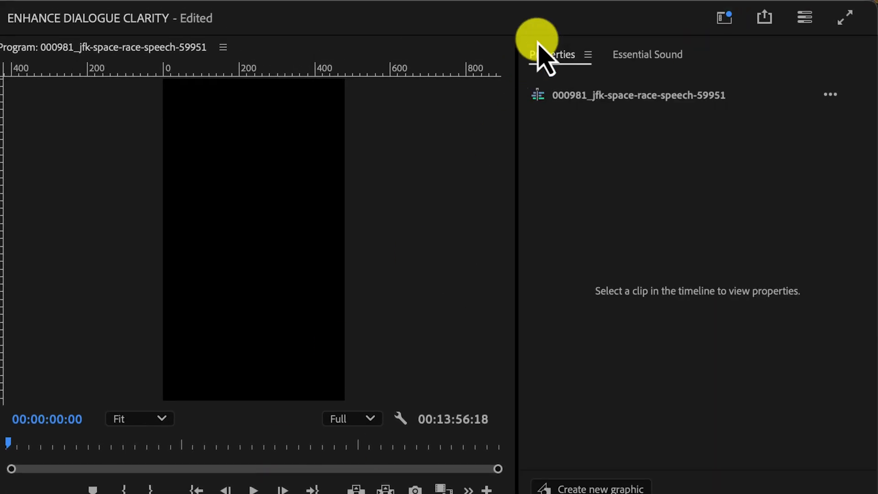
left_click(645, 51)
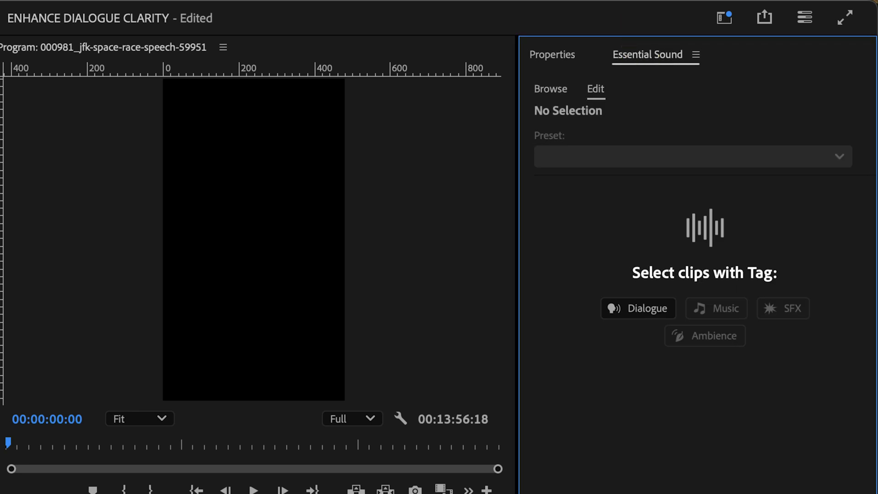
left_click(264, 453)
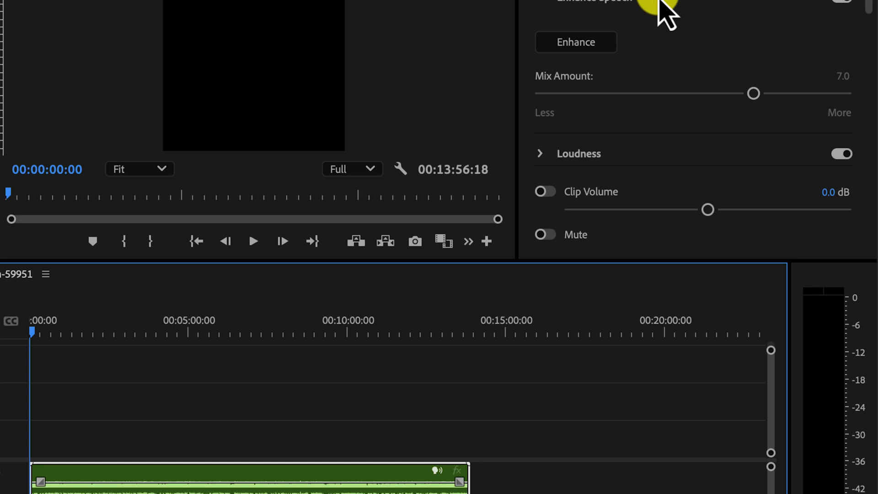
Review the clip's Enhance Speech, Loudness, Repair and Clarity settings, and listen to the unprocessed audio from the start.
scroll(667, 14, "down", 3)
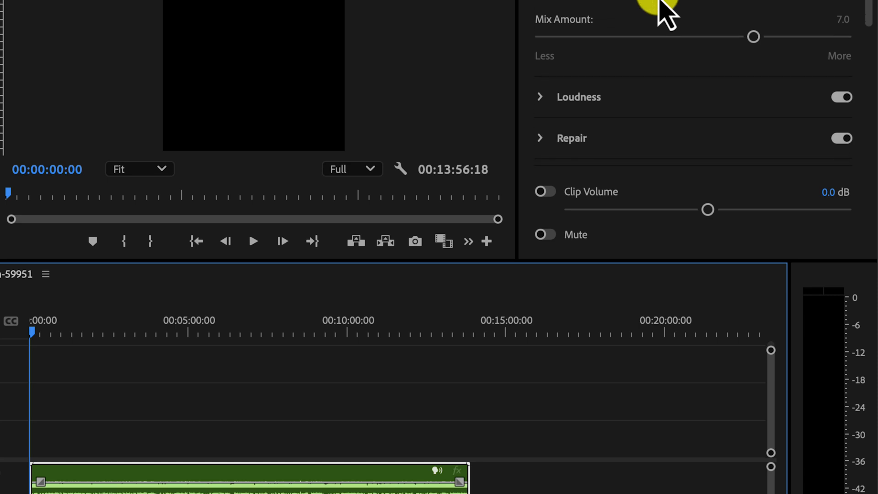
scroll(667, 14, "down", 4)
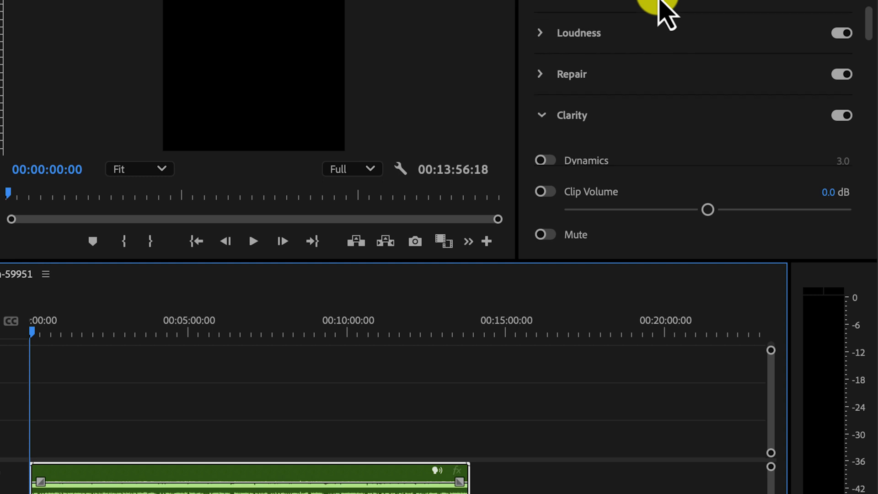
scroll(666, 14, "up", 7)
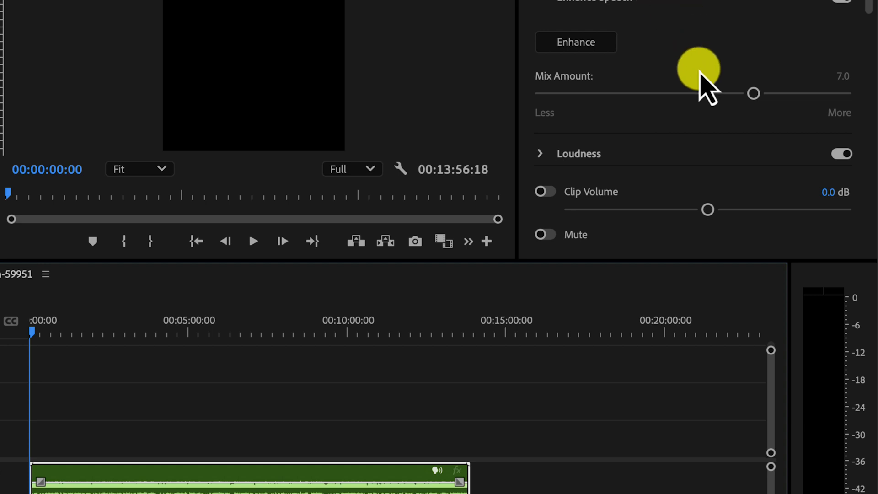
scroll(700, 73, "down", 5)
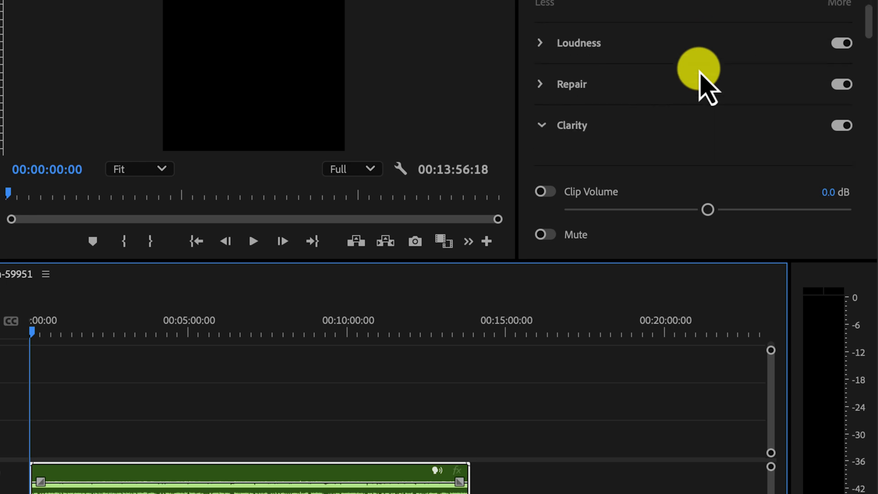
scroll(707, 87, "down", 2)
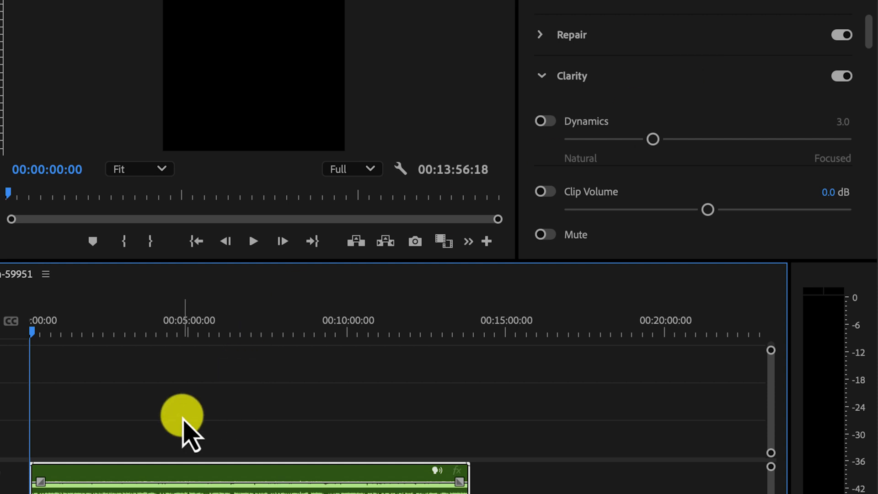
key("space")
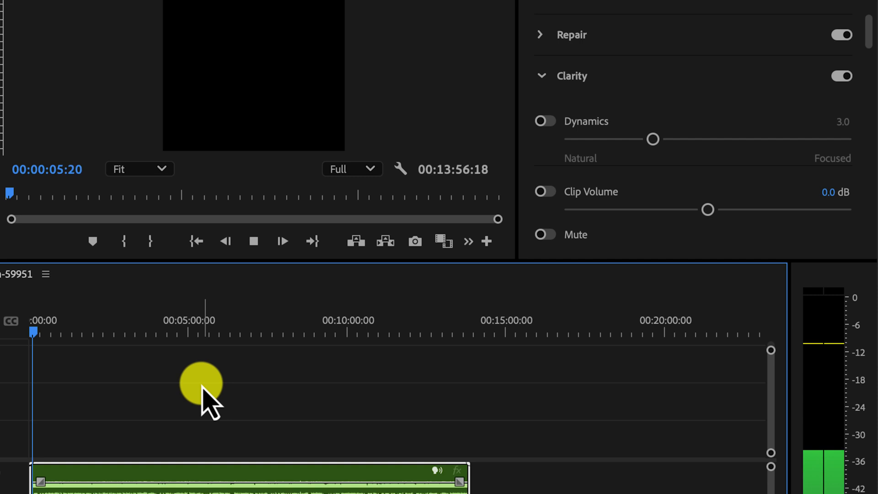
key("space")
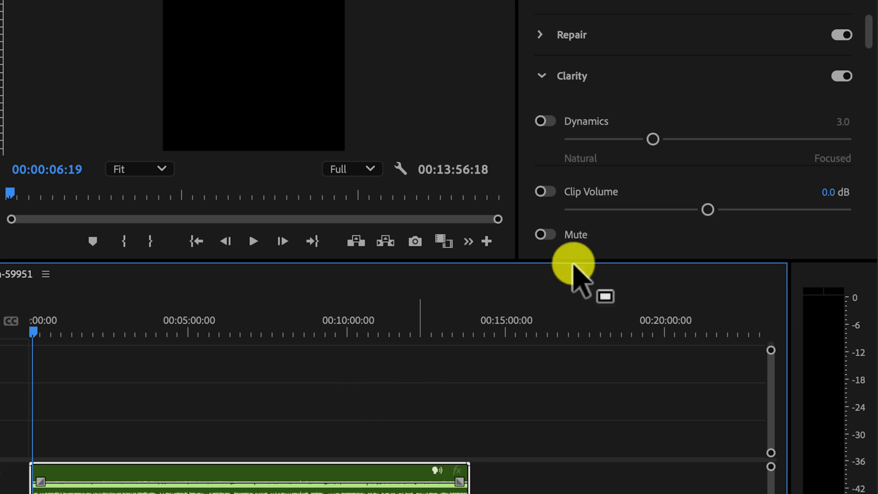
Enable Dynamics under Clarity, compare the playback with it off and on, and set its amount to 7.0.
scroll(659, 77, "down", 3)
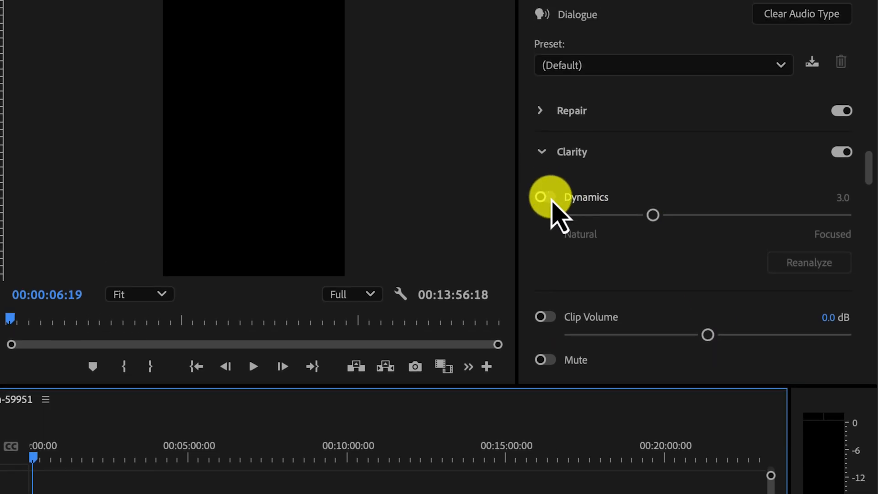
left_click(545, 197)
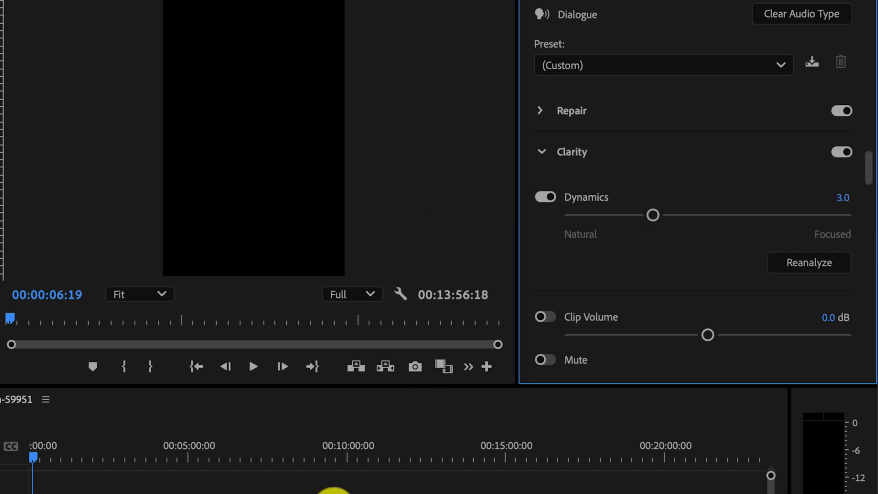
key("space")
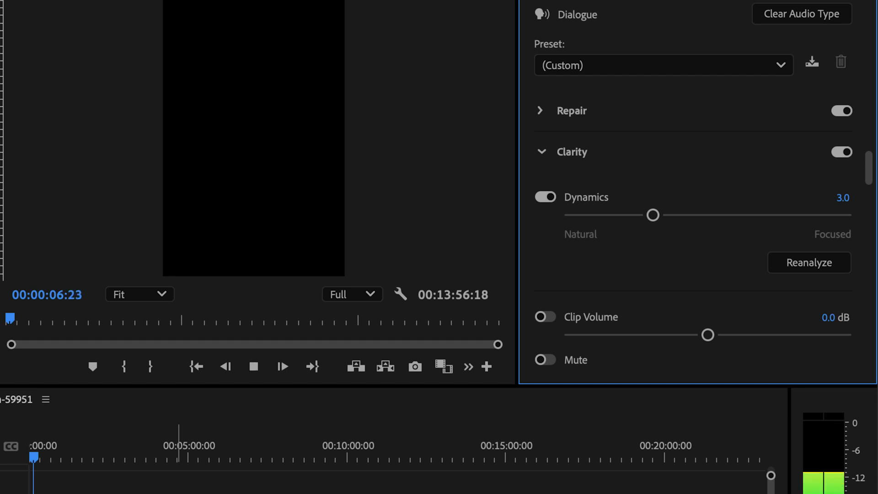
left_click(552, 198)
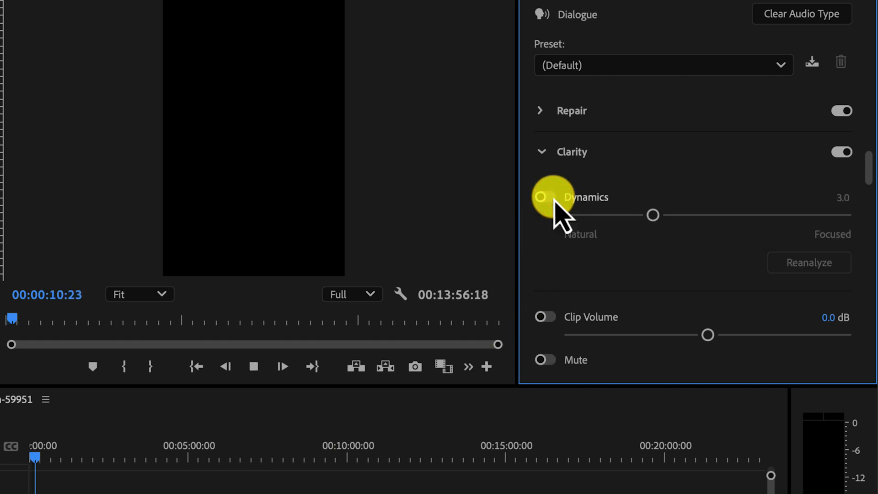
left_click(553, 198)
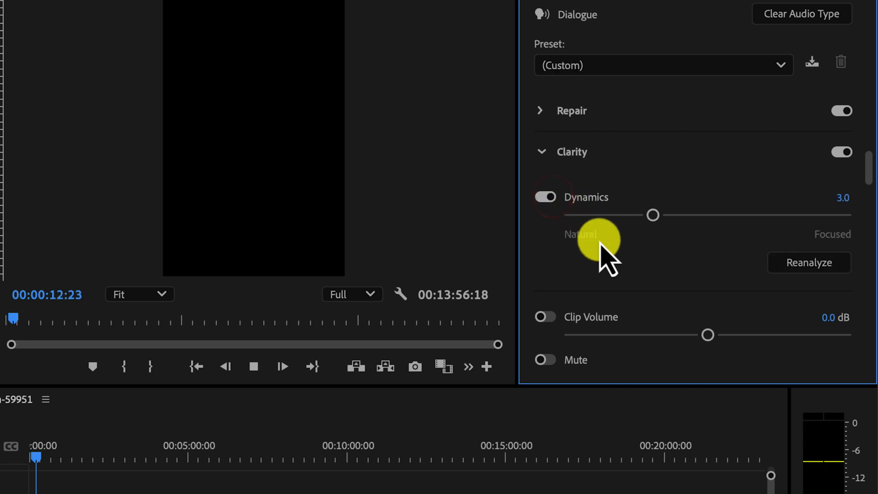
left_click_drag(659, 222, 768, 220)
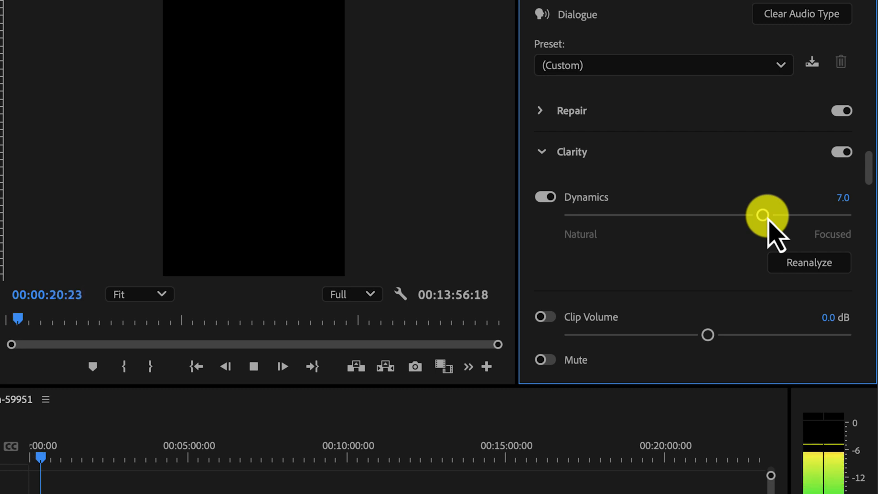
key("space")
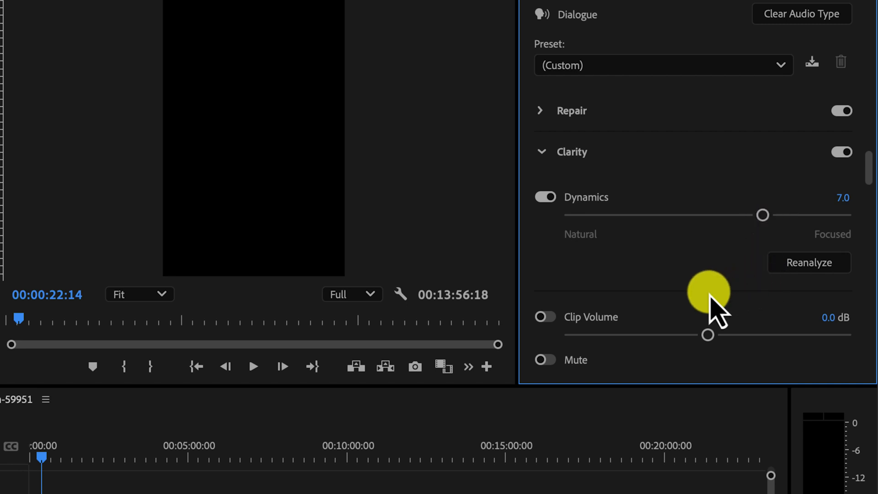
Raise the speech clip's volume to 1.2 dB and play a short section to hear the change.
left_click_drag(709, 337, 731, 341)
left_click_drag(731, 219, 751, 222)
key("space")
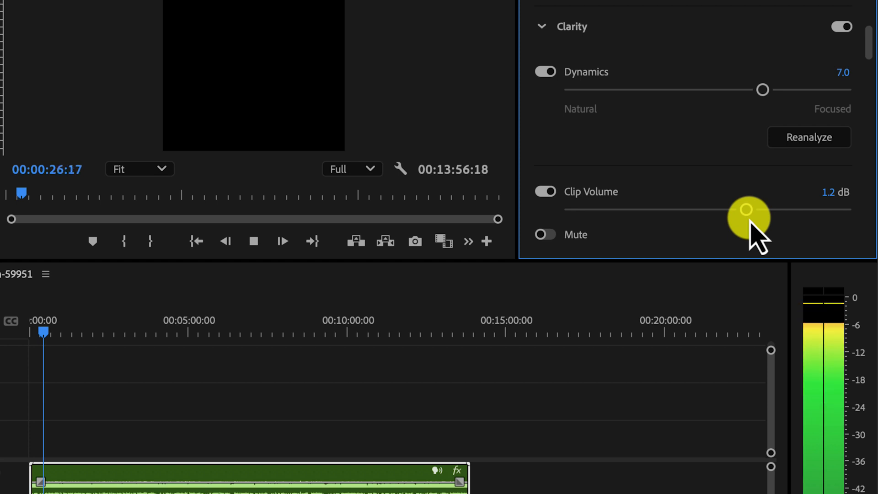
key("space")
Apply the Clean Up Noisy Dialogue preset to the speech clip.
scroll(728, 32, "up", 5)
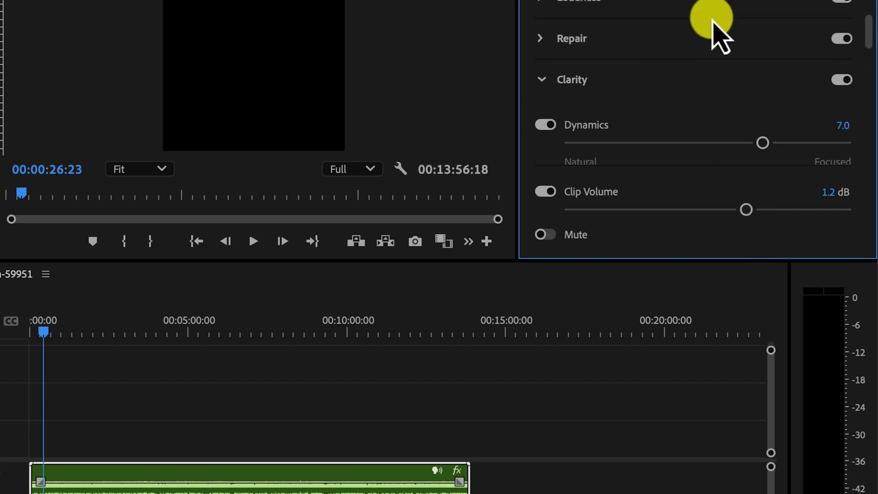
left_click(699, 64)
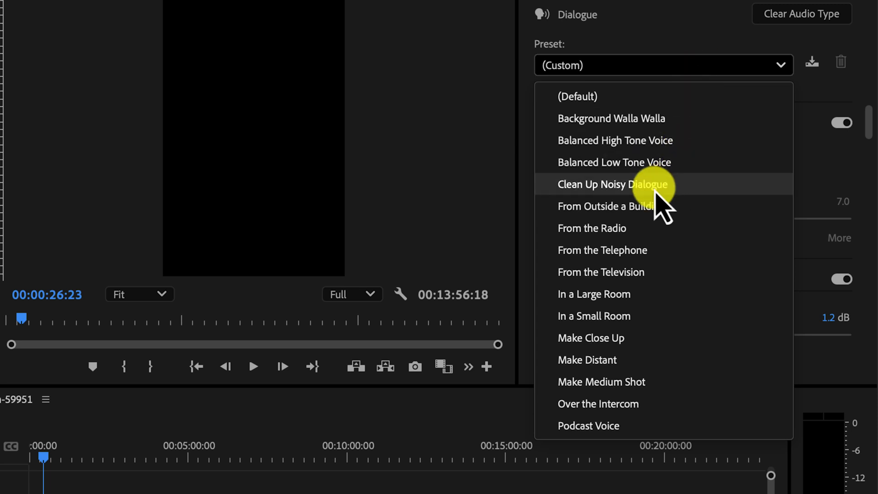
left_click(655, 188)
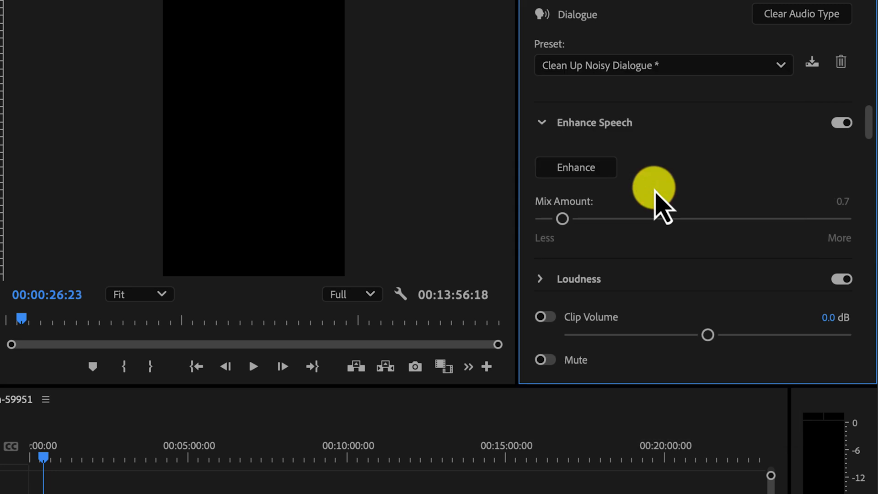
Examine the preset's Clarity, Creative and expanded Repair settings, and listen to a short section of the processed speech.
scroll(655, 187, "down", 10)
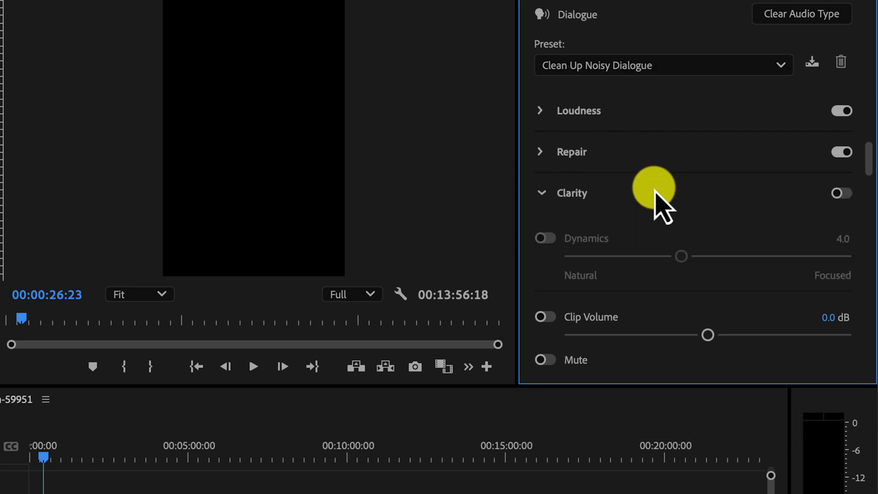
scroll(655, 187, "down", 5)
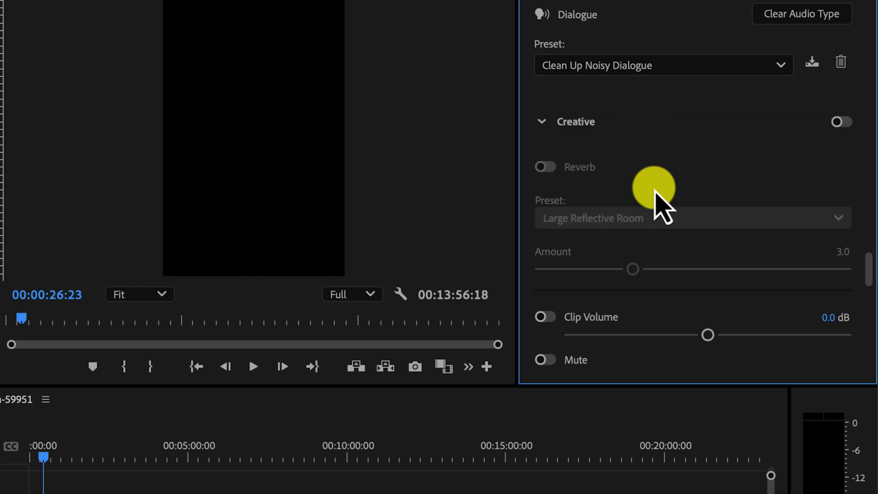
scroll(654, 188, "up", 10)
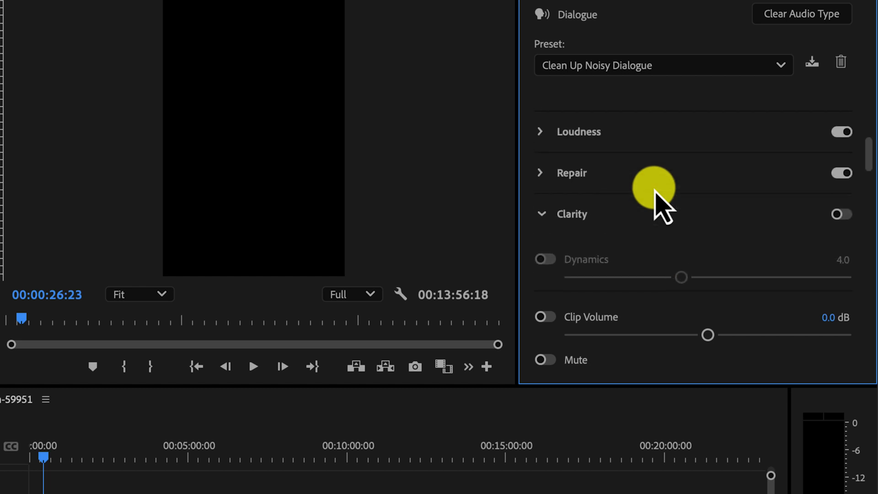
left_click(541, 171)
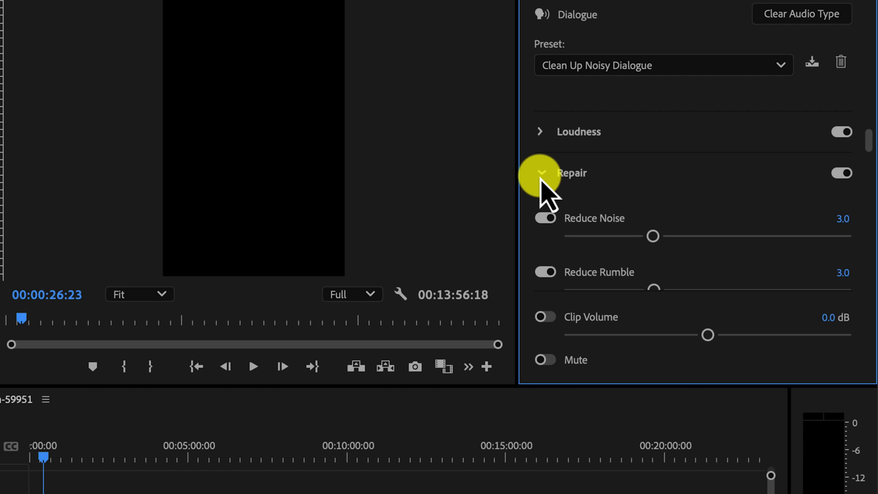
scroll(668, 215, "down", 2)
scroll(672, 208, "down", 3)
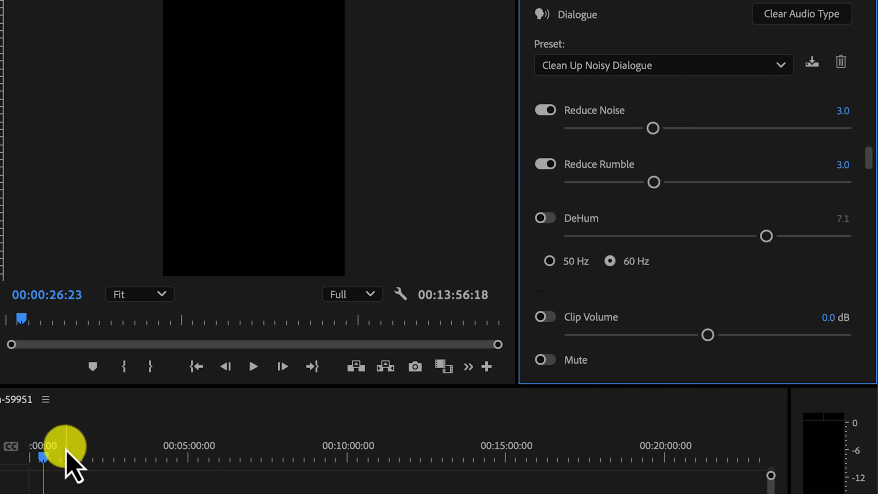
left_click(252, 366)
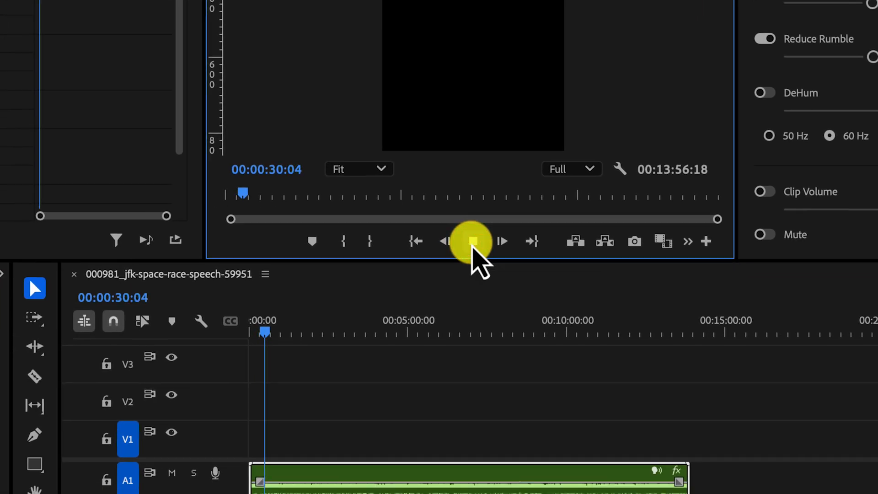
left_click(472, 242)
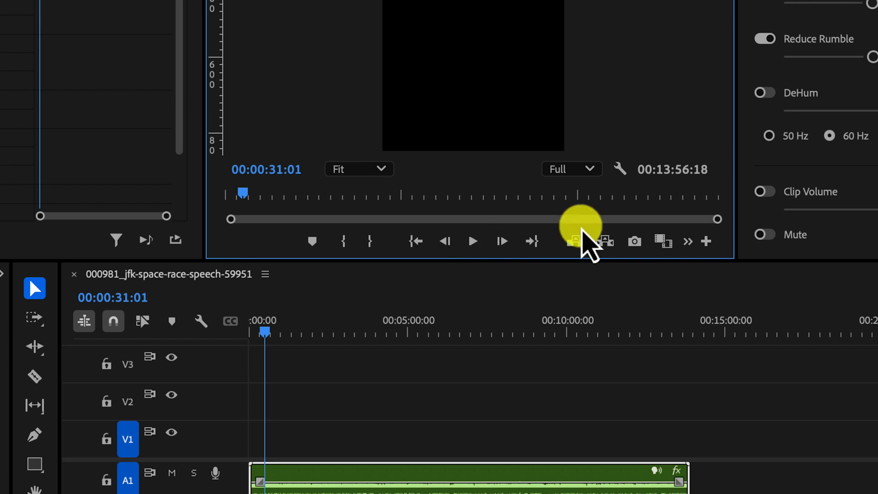
Raise the speech clip's volume to 3.4 dB and listen to the result.
left_click(710, 208)
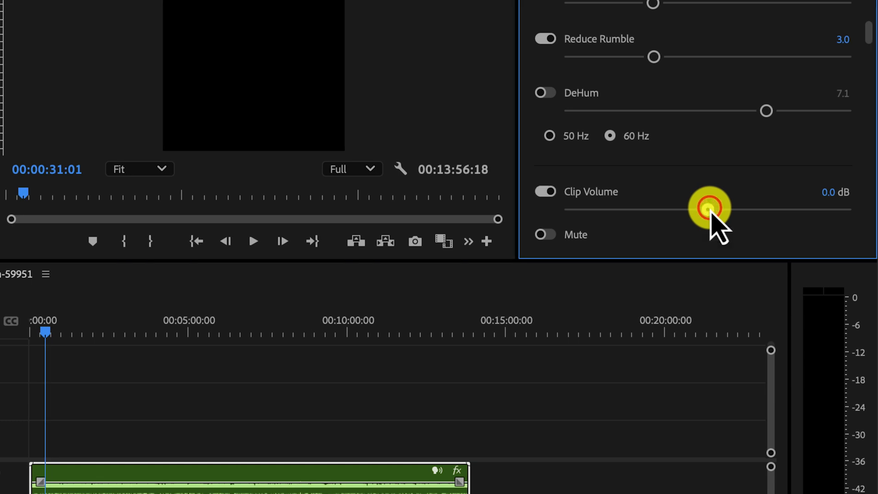
left_click_drag(710, 208, 774, 210)
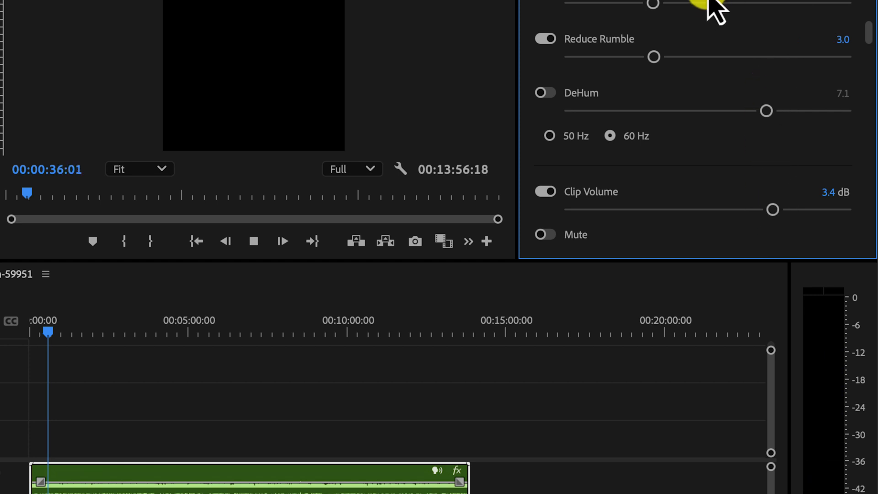
scroll(708, 1, "up", 4)
scroll(708, 3, "up", 3)
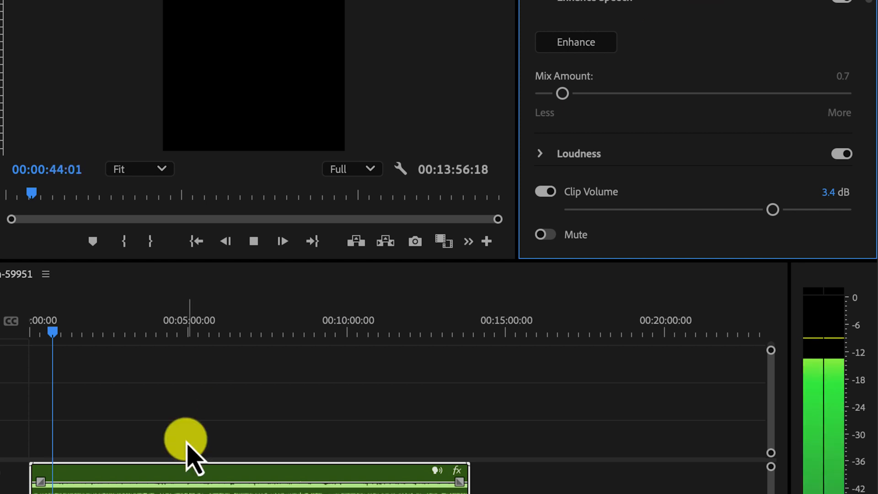
key("space")
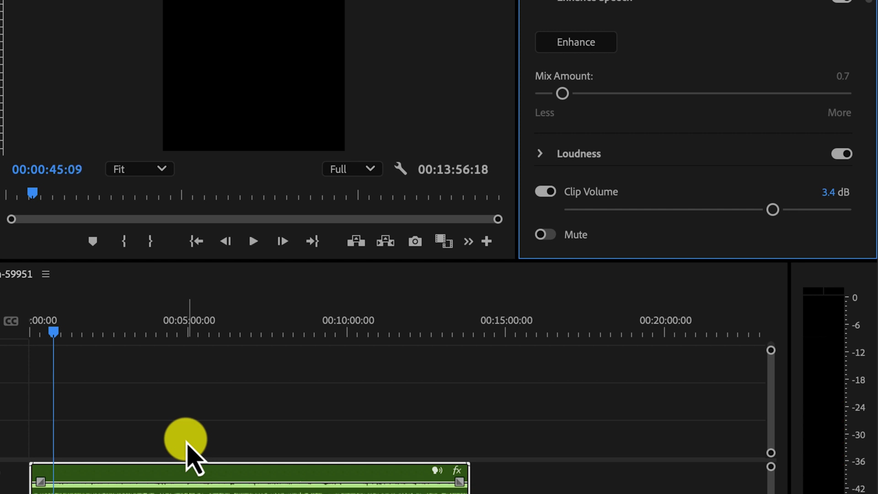